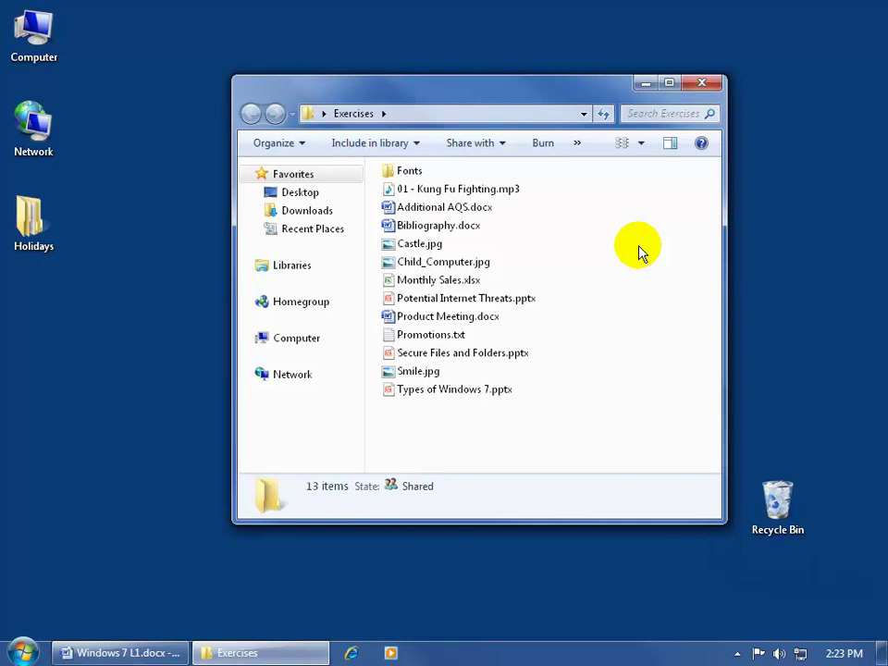
Open the view layout choices for the Exercises folder.
left_click(641, 144)
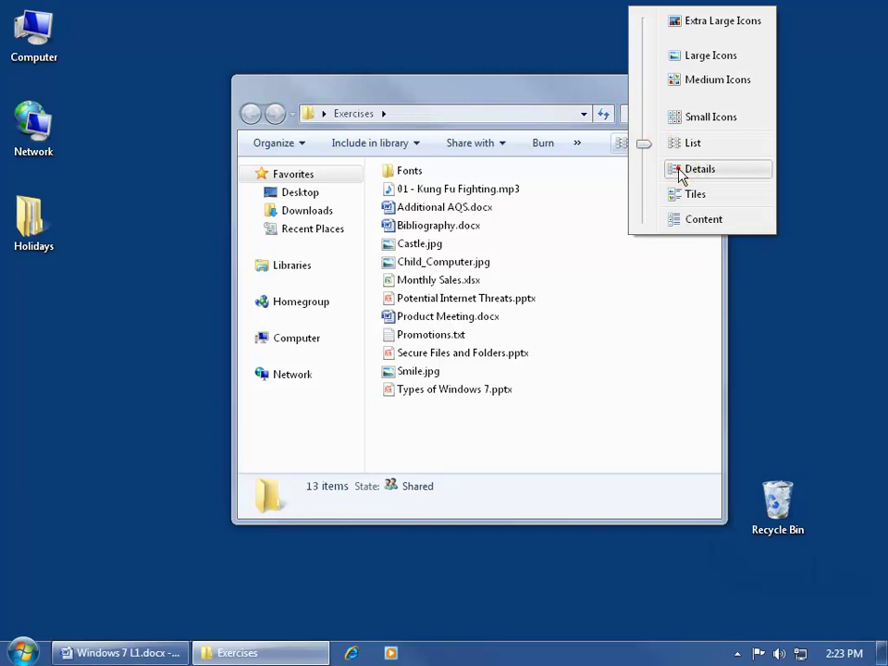
Switch the Exercises list to Details view and maximize the window.
left_click(681, 170)
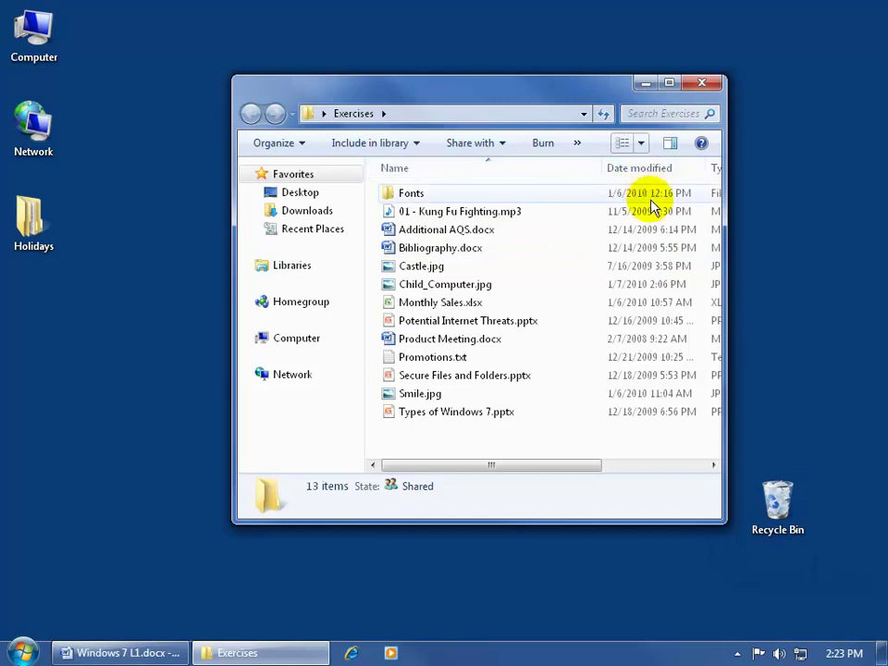
double_click(453, 93)
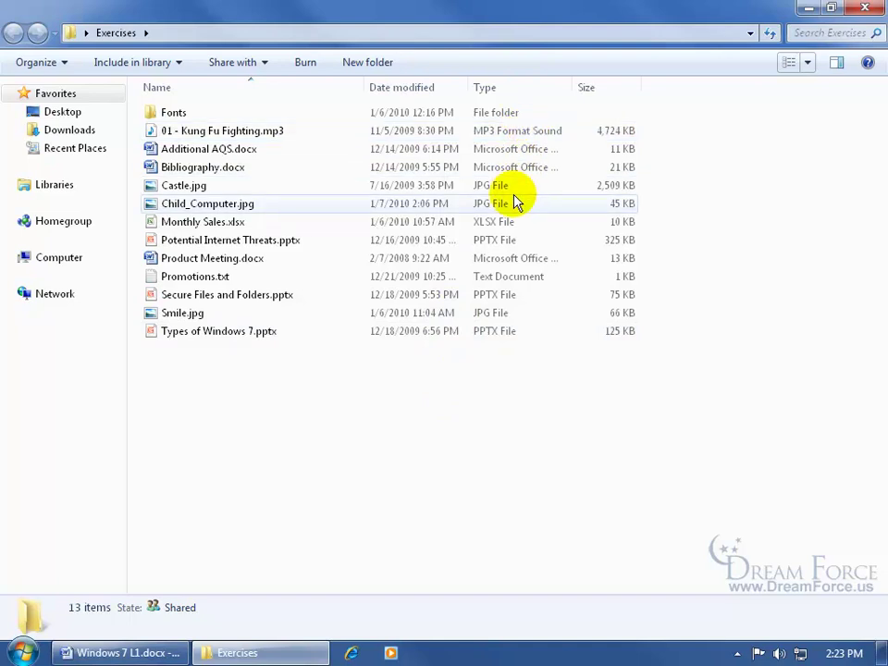
Filter by type to JPG File, then Microsoft Office Word Document, and open Bibliography.docx.
left_click(565, 89)
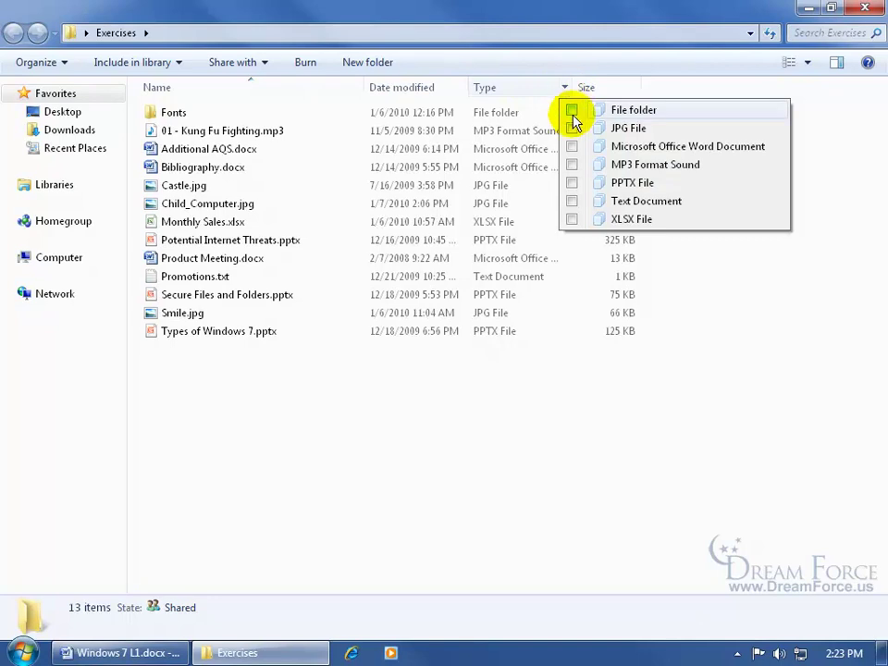
left_click(571, 128)
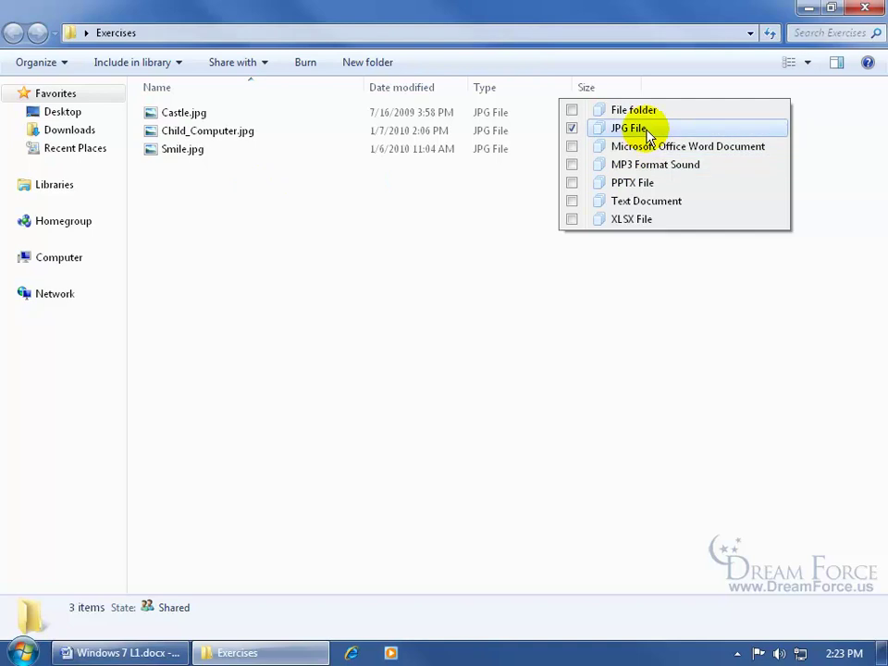
left_click(572, 129)
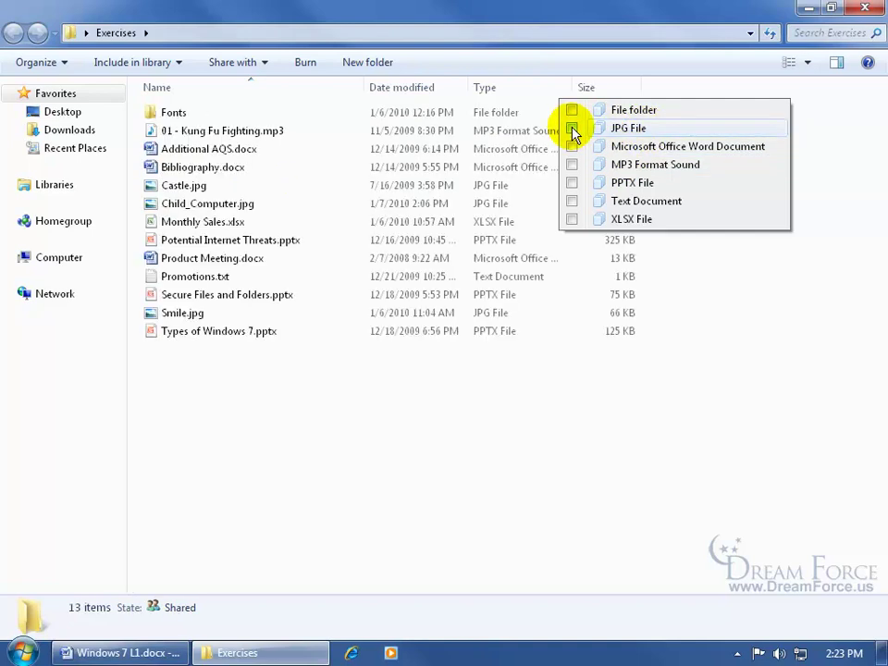
left_click(571, 146)
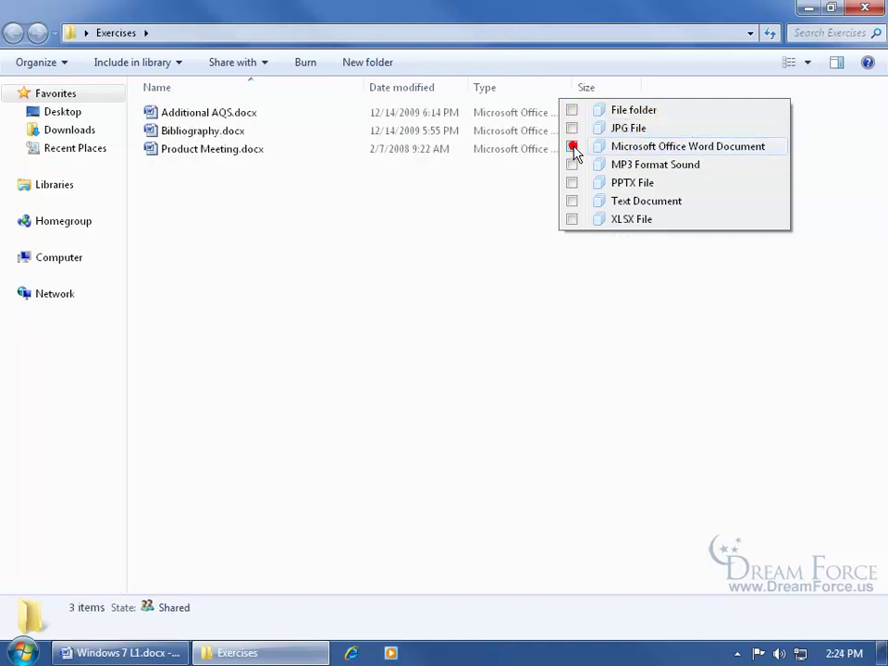
left_click(426, 250)
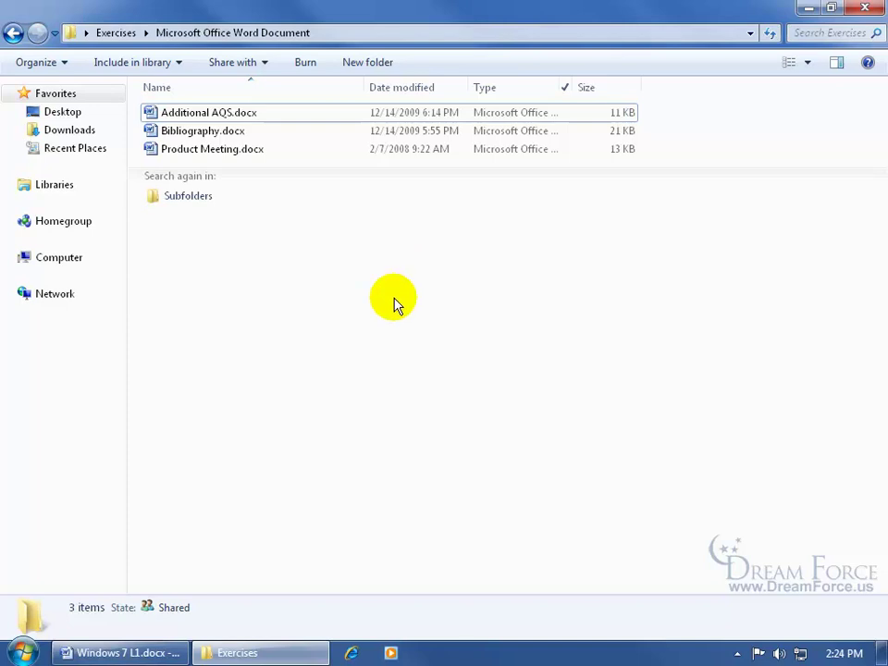
mouse_move(229, 136)
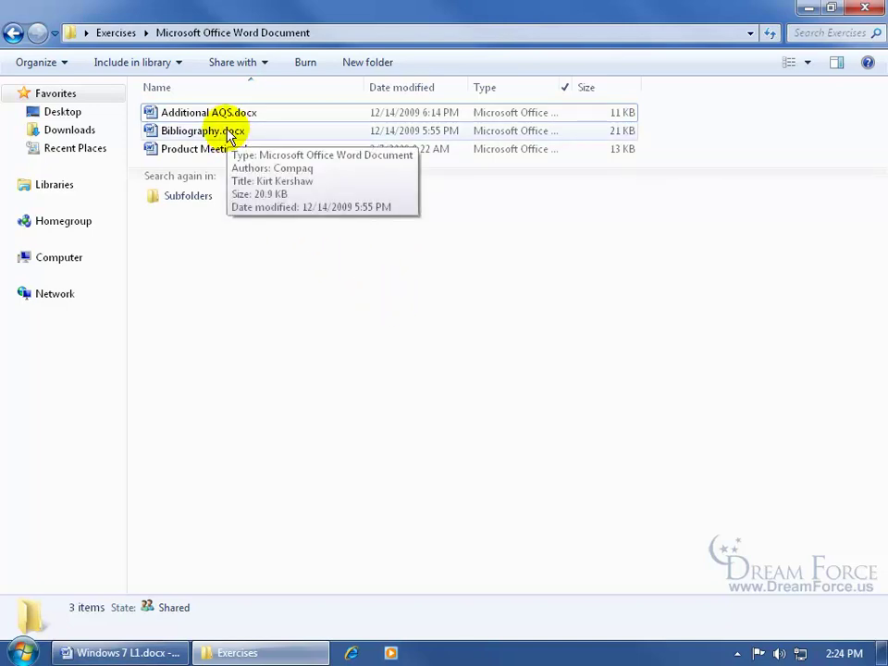
double_click(228, 134)
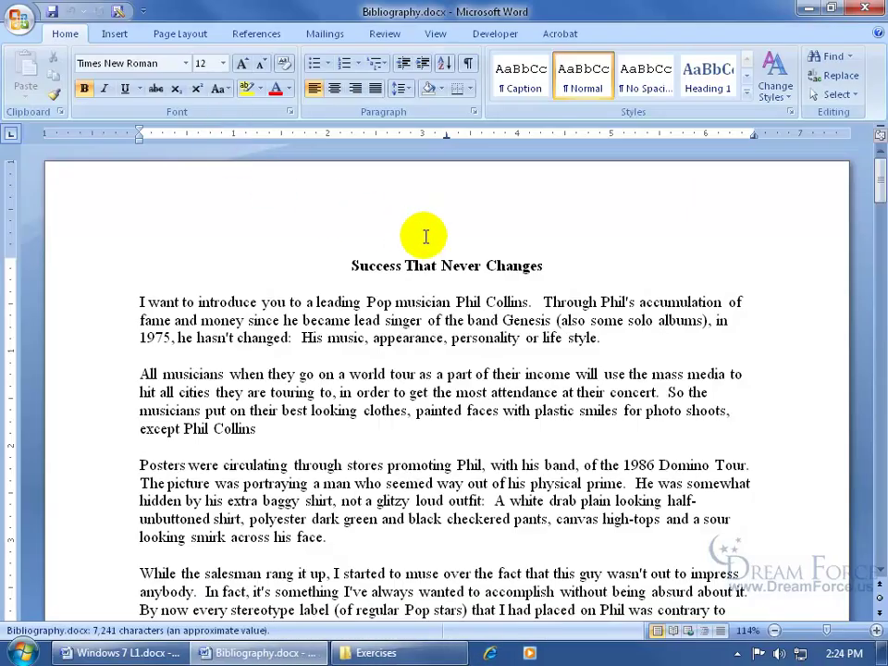
Close Bibliography.docx in Word.
left_click(856, 12)
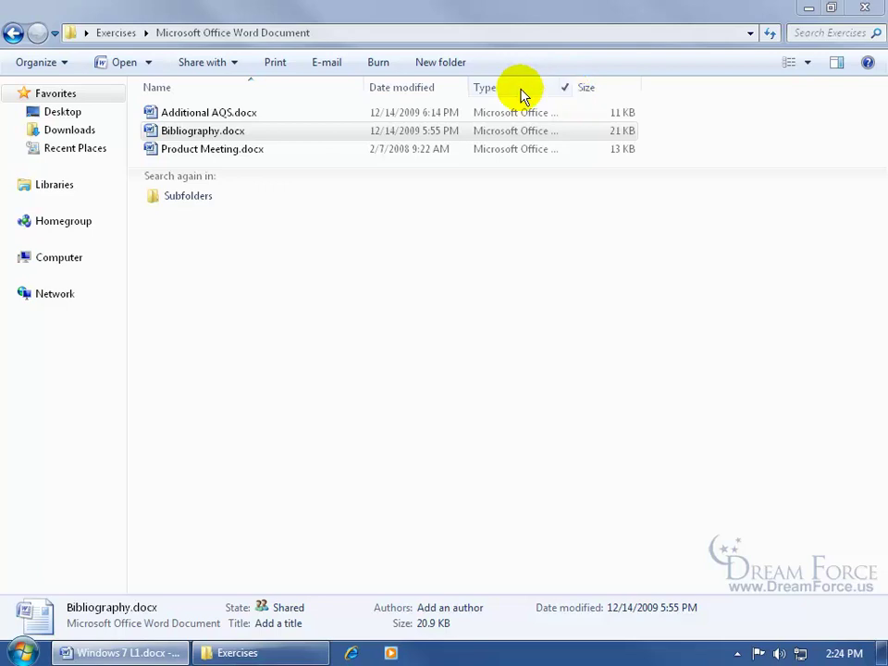
Close the Exercises window and reopen it from the desktop icon, showing all 13 items.
left_click(566, 87)
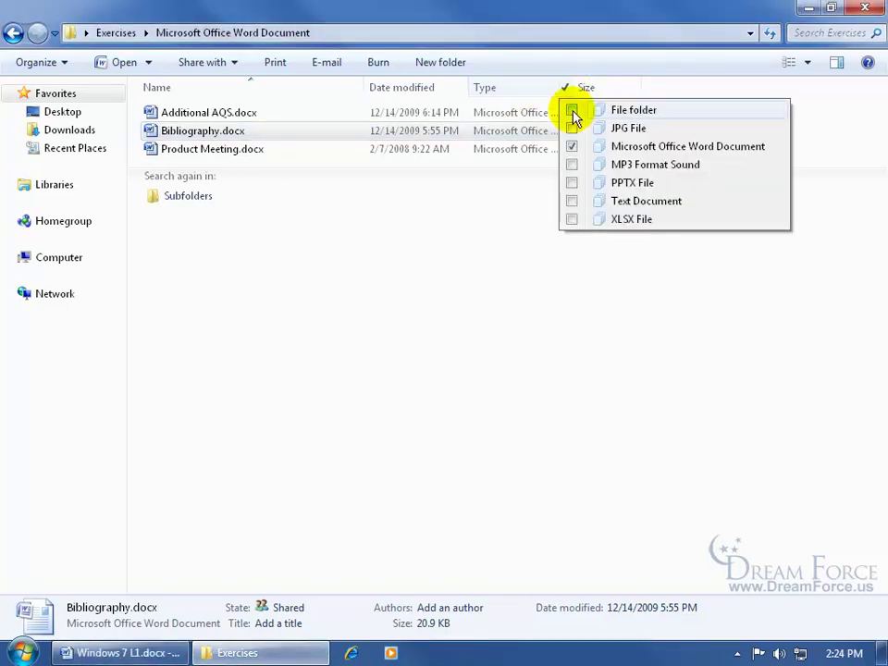
left_click(510, 211)
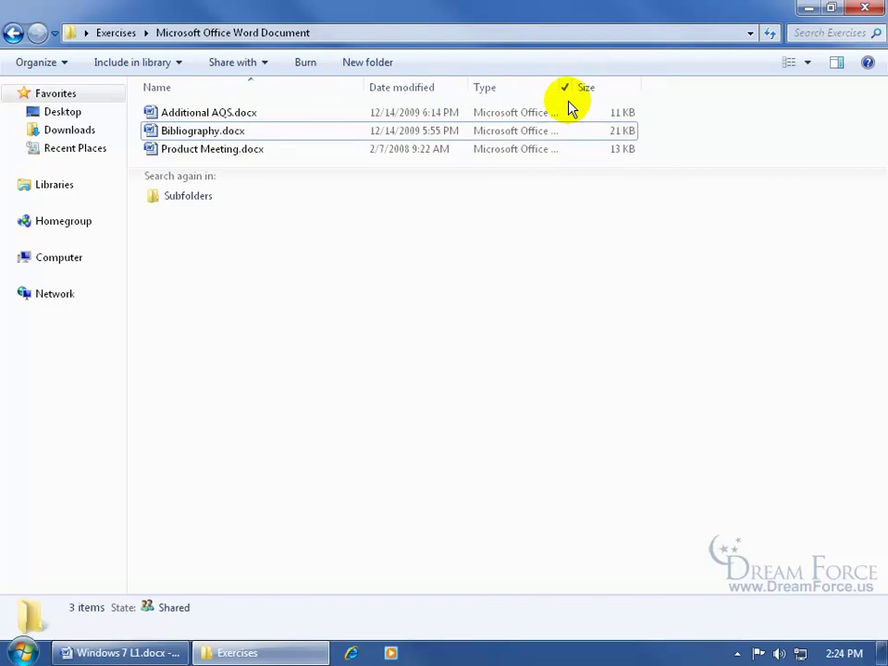
left_click(862, 8)
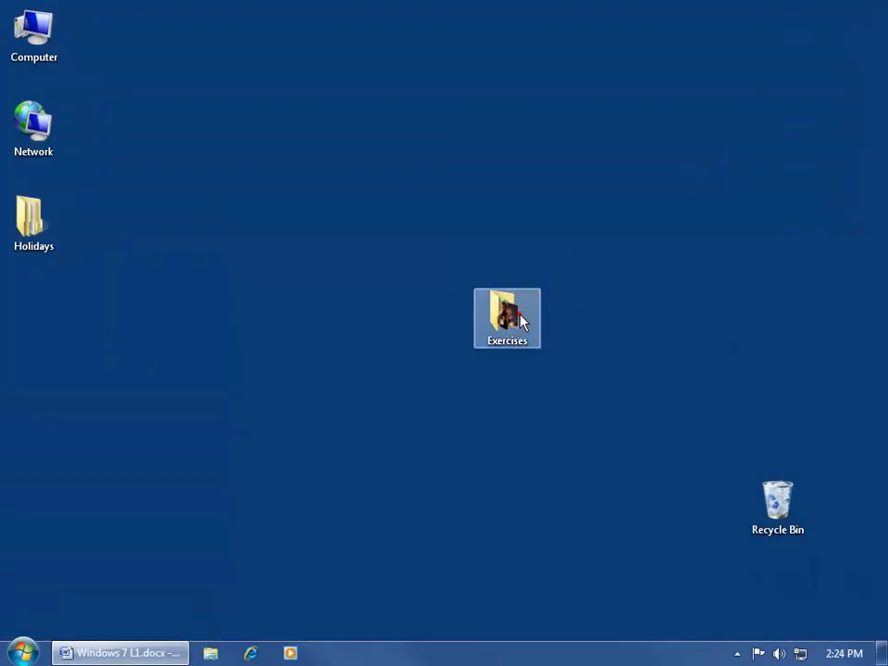
double_click(521, 321)
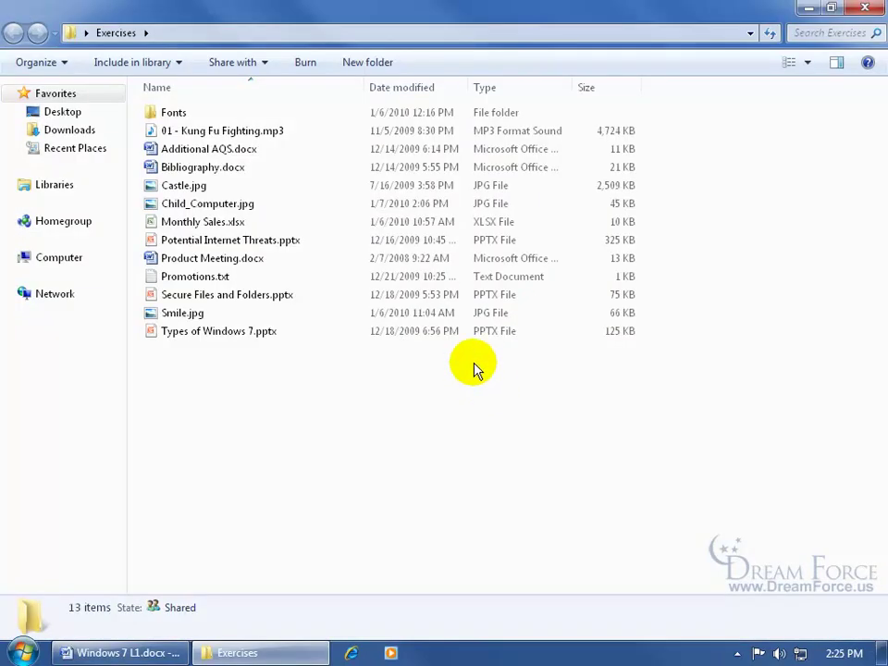
left_click(356, 88)
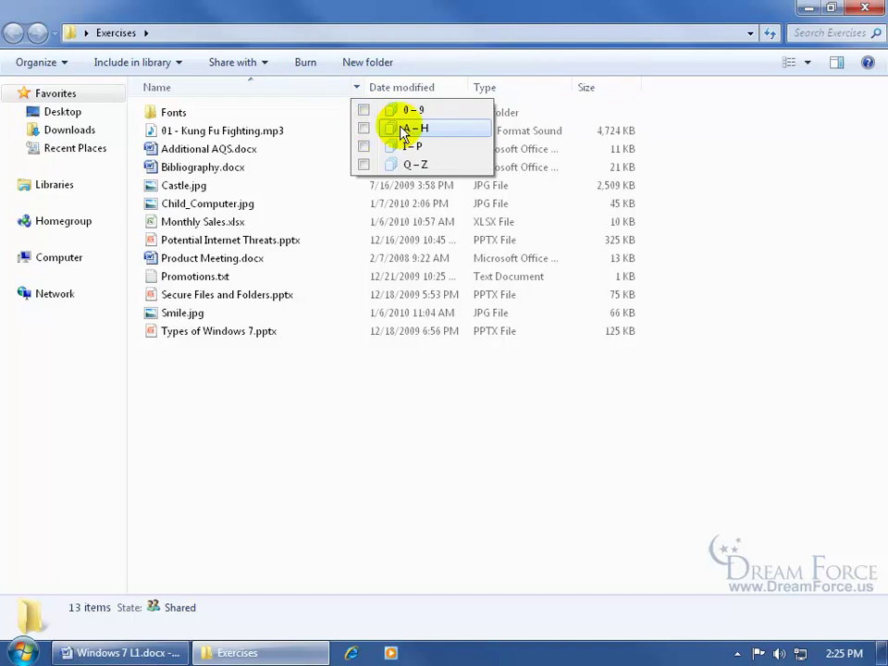
left_click(460, 88)
left_click(460, 88)
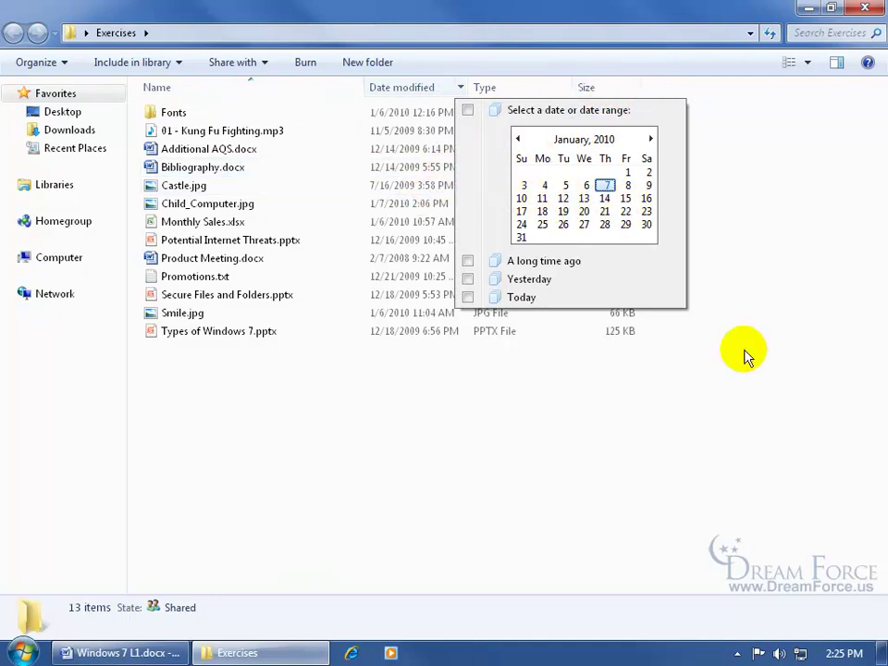
left_click(734, 400)
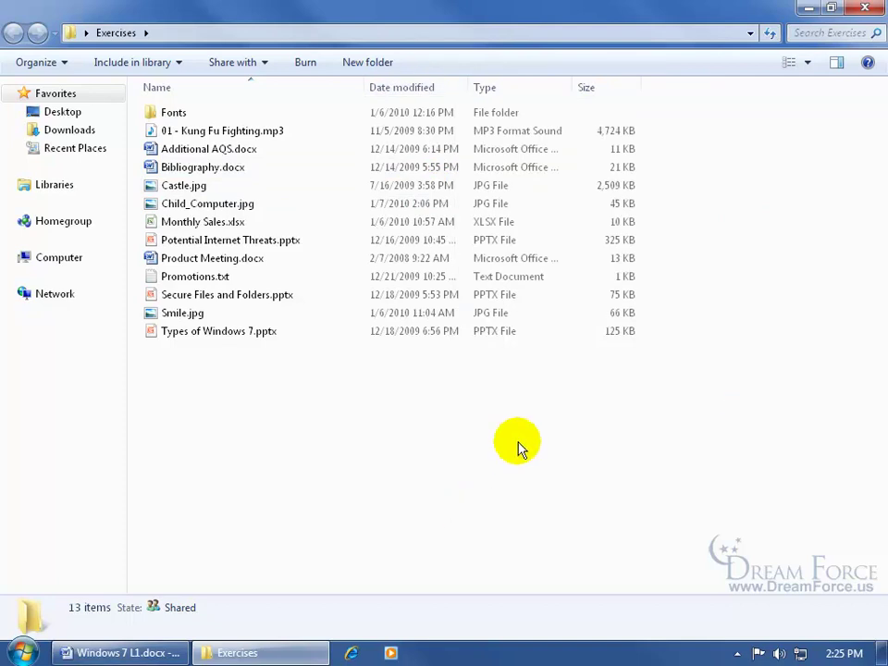
right_click(451, 89)
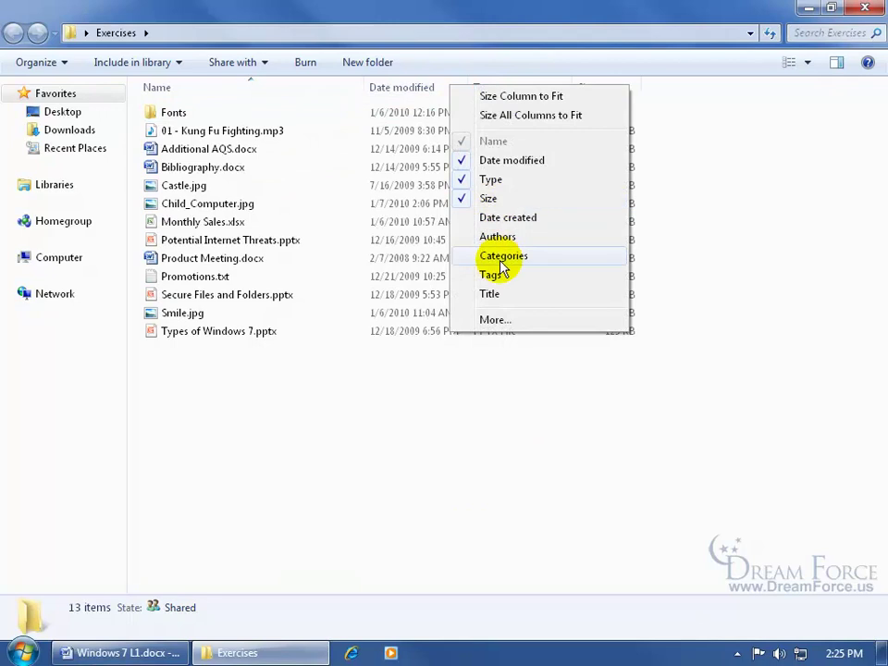
left_click(494, 320)
left_click(318, 313)
left_click(475, 492)
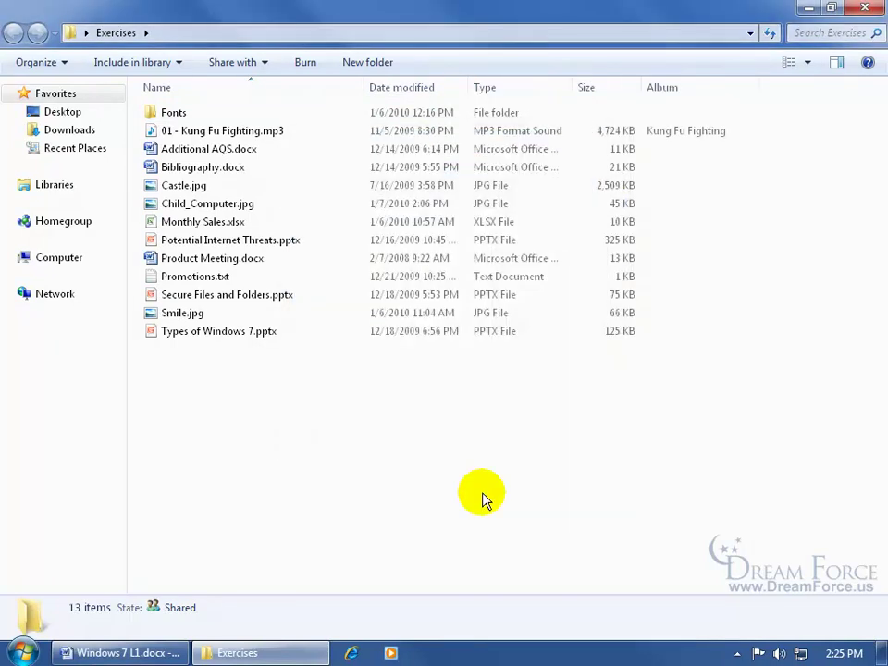
right_click(686, 89)
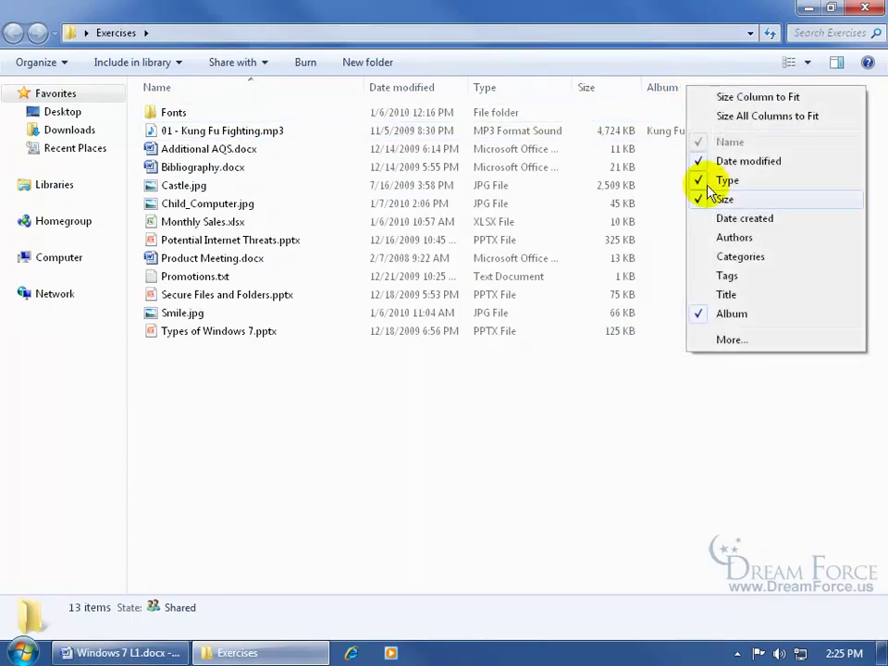
left_click(700, 317)
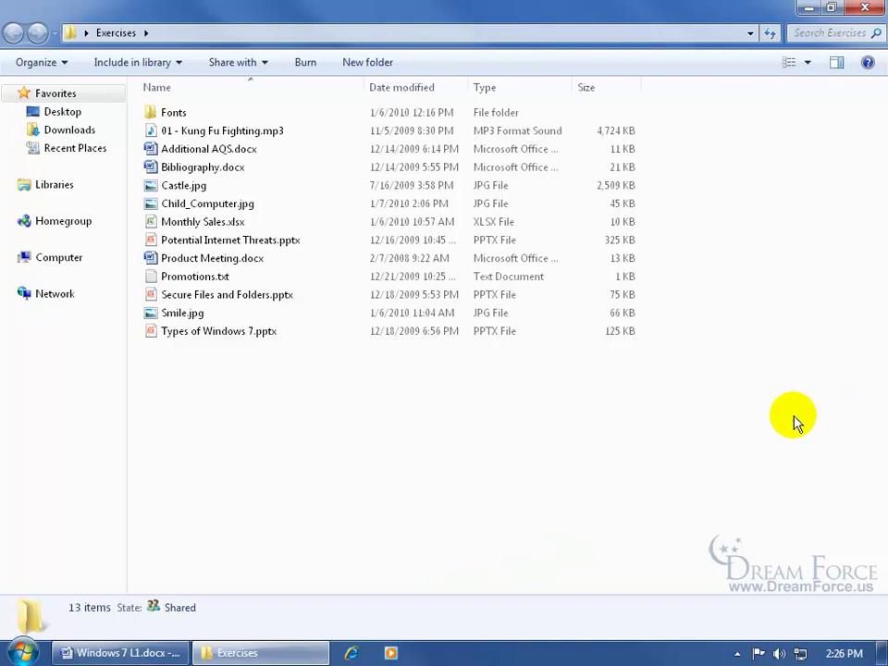
Sort the files by name descending, then back to ascending with Fonts first.
left_click(261, 87)
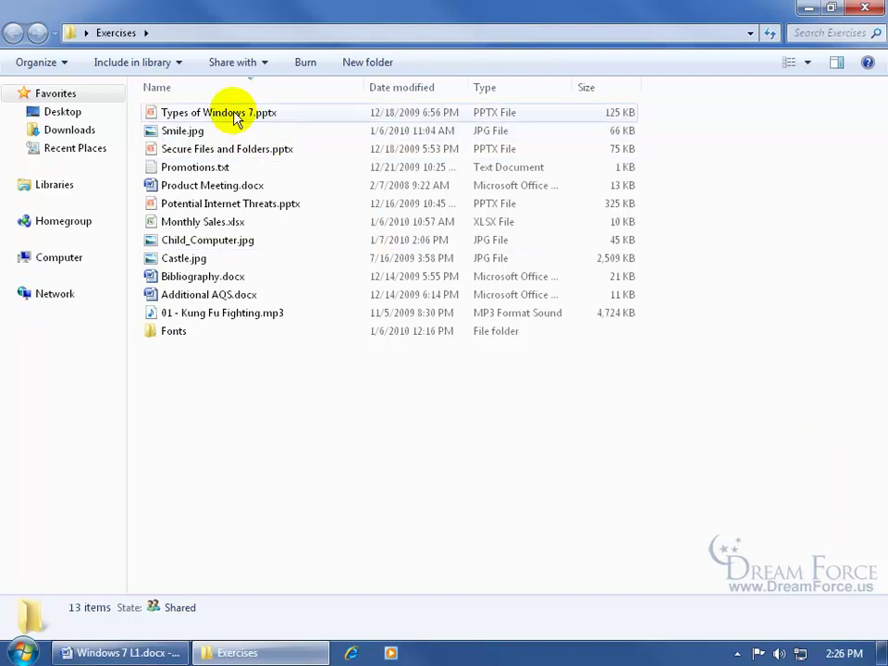
mouse_move(227, 109)
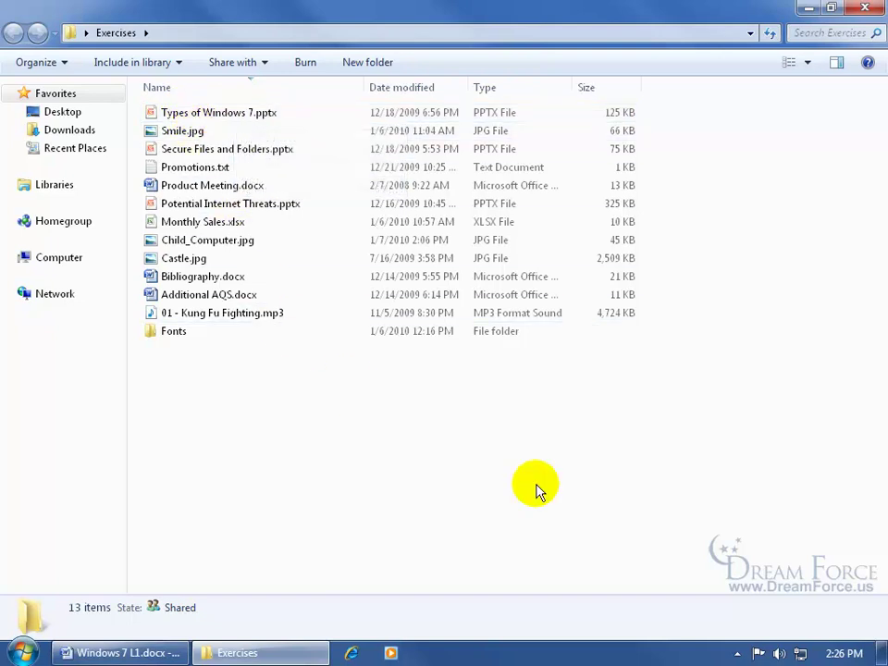
left_click(263, 87)
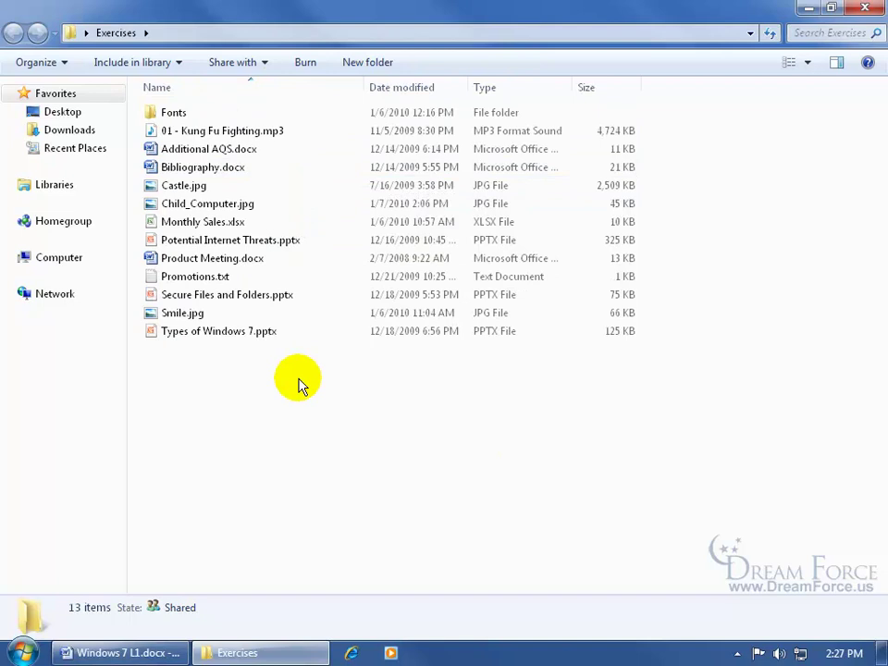
Show the files in List view, sorted by name descending from Types of Windows 7.pptx.
left_click(807, 62)
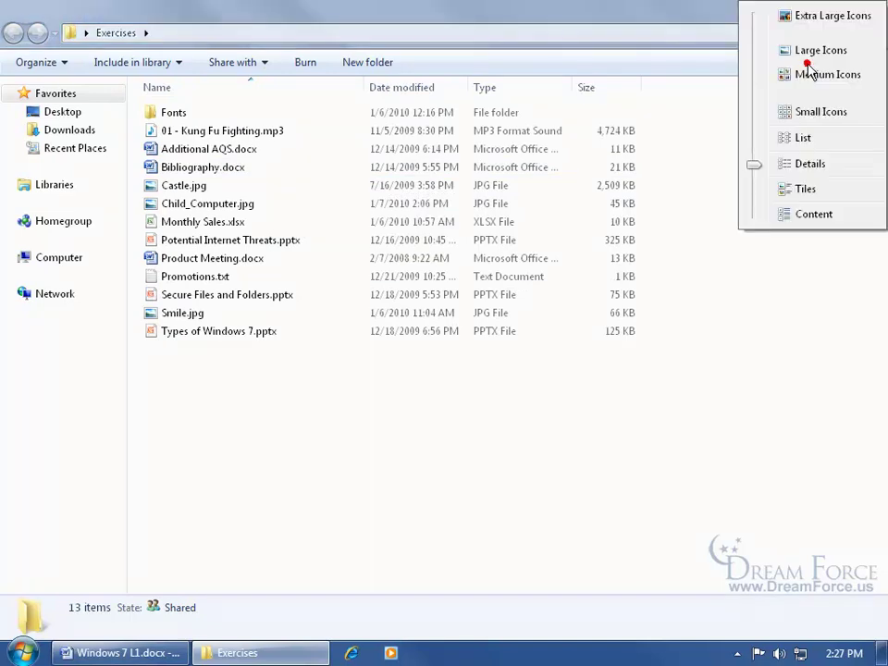
left_click(801, 137)
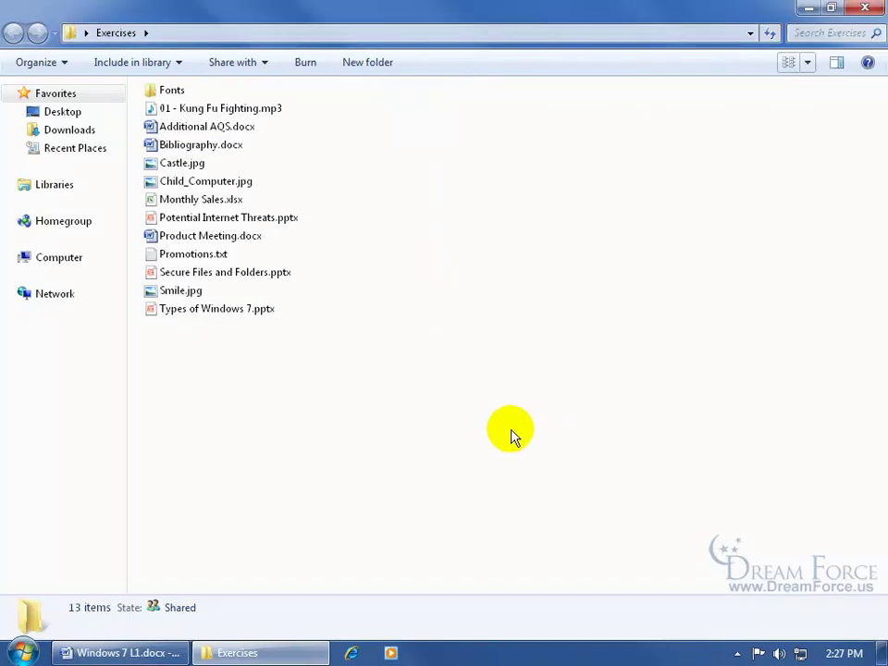
right_click(469, 381)
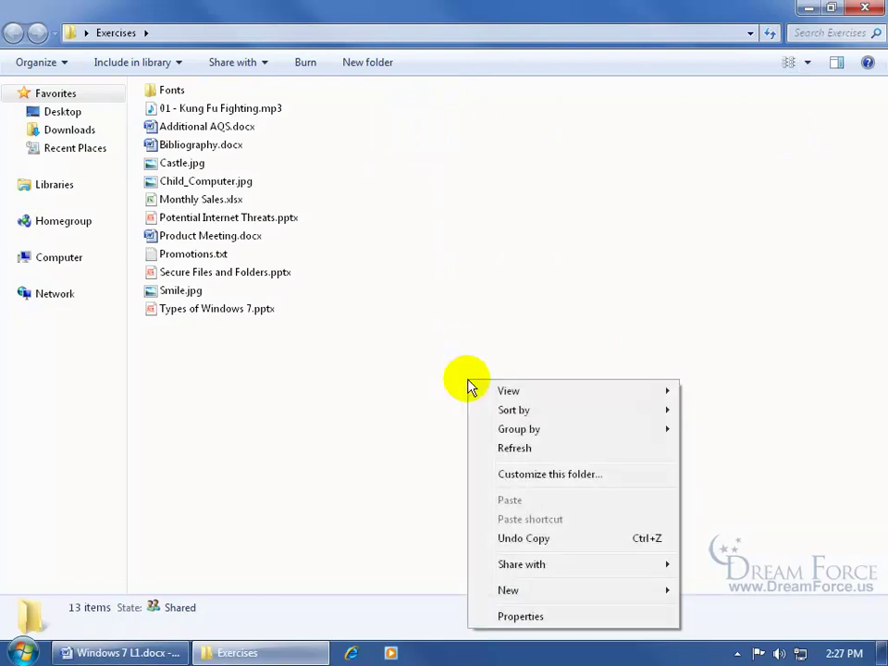
mouse_move(507, 414)
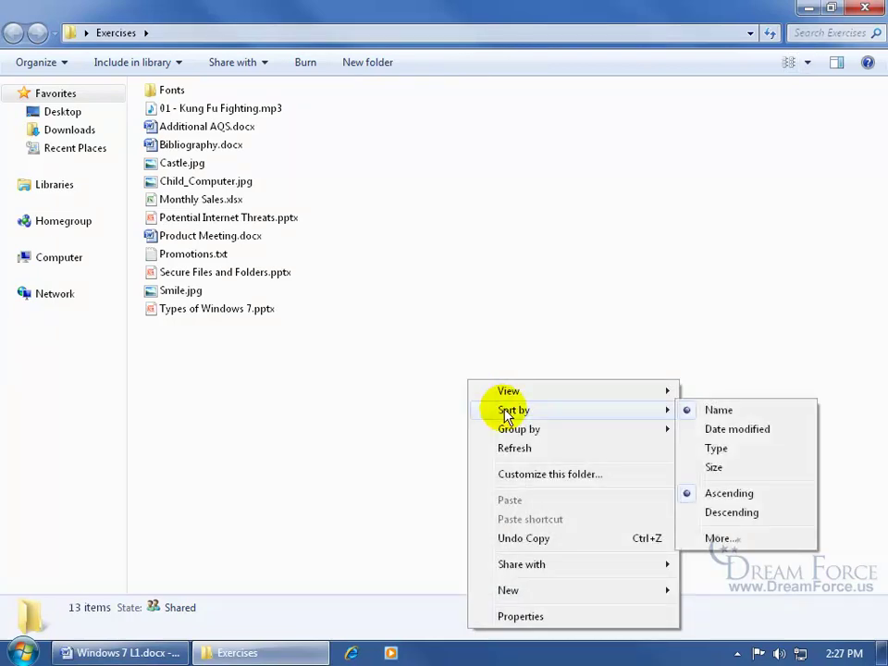
left_click(730, 514)
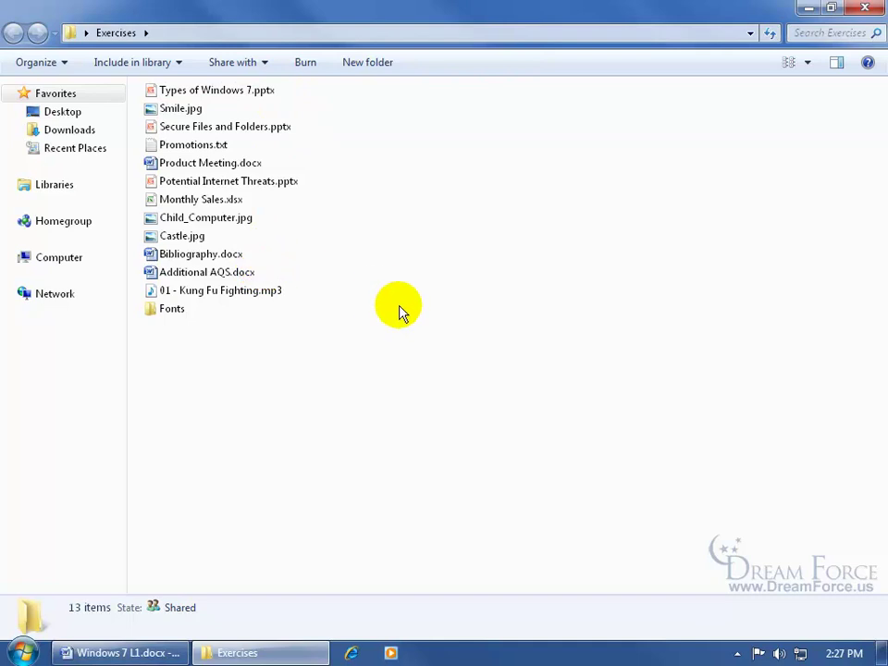
key("alt")
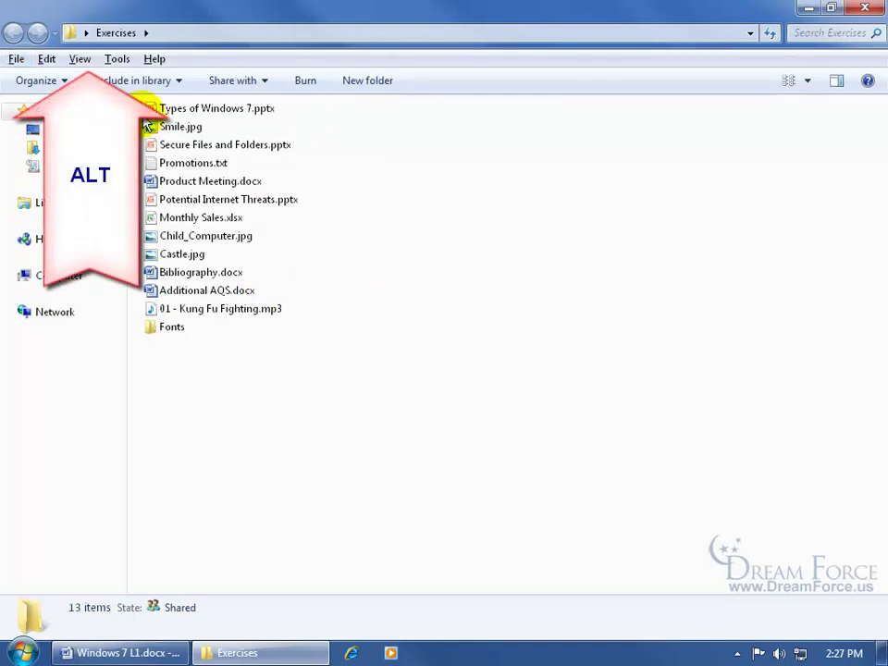
left_click(82, 58)
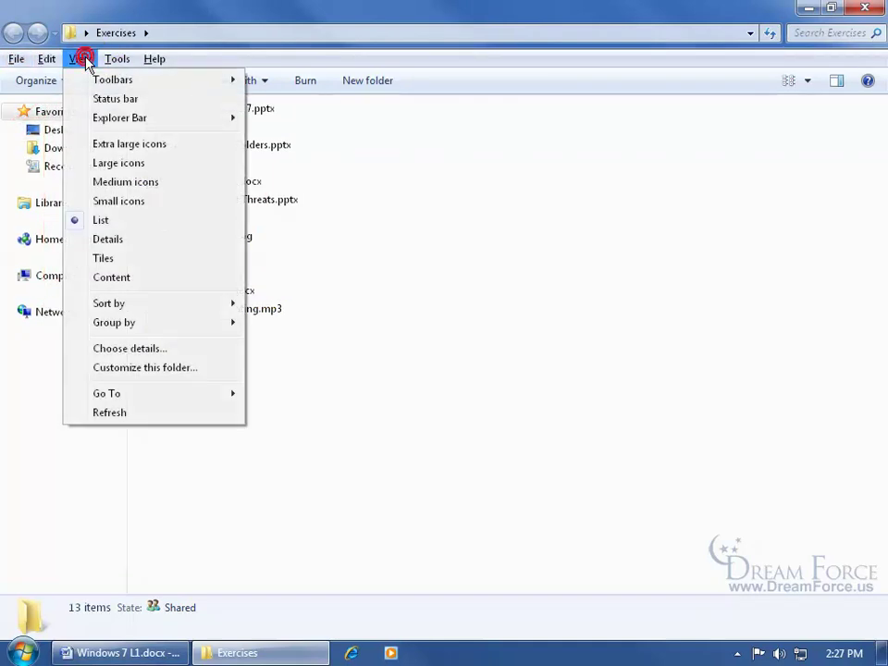
mouse_move(122, 306)
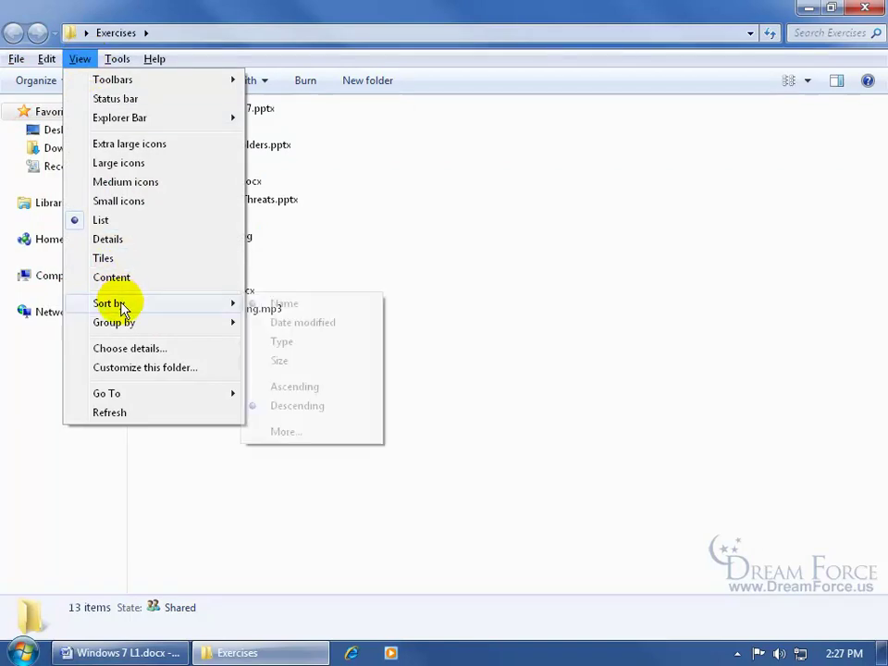
left_click(551, 247)
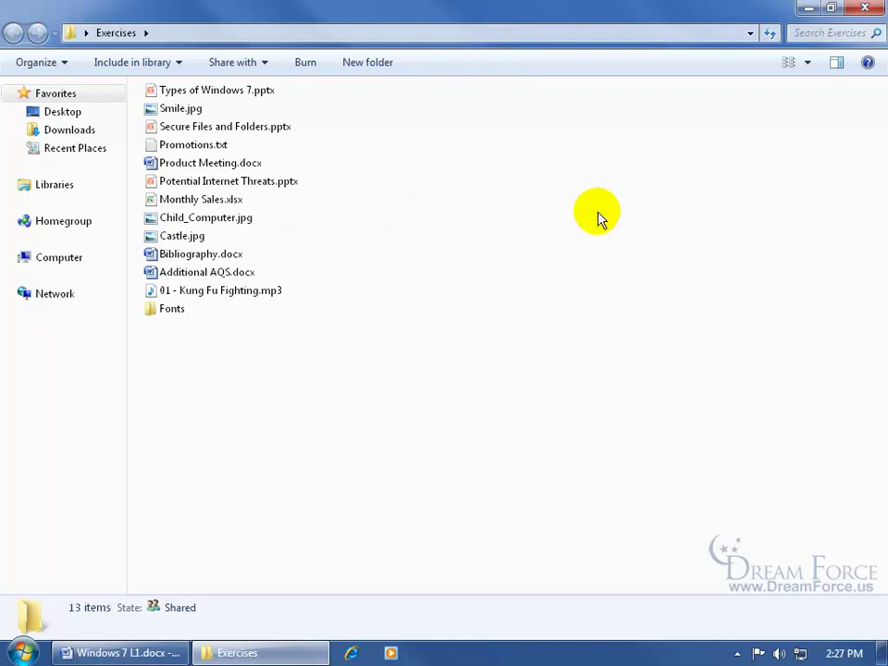
Group the Exercises files by type.
right_click(504, 322)
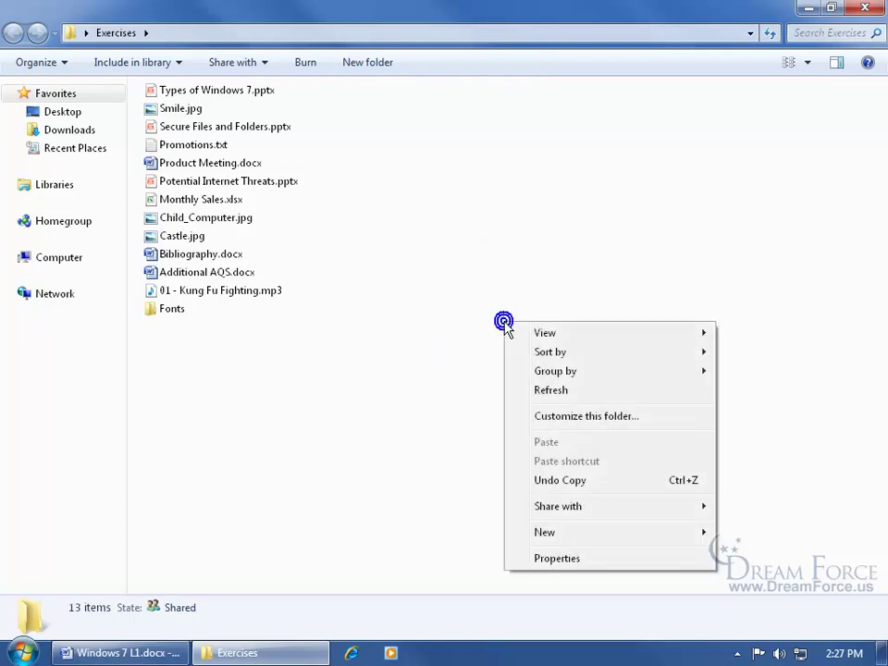
mouse_move(540, 372)
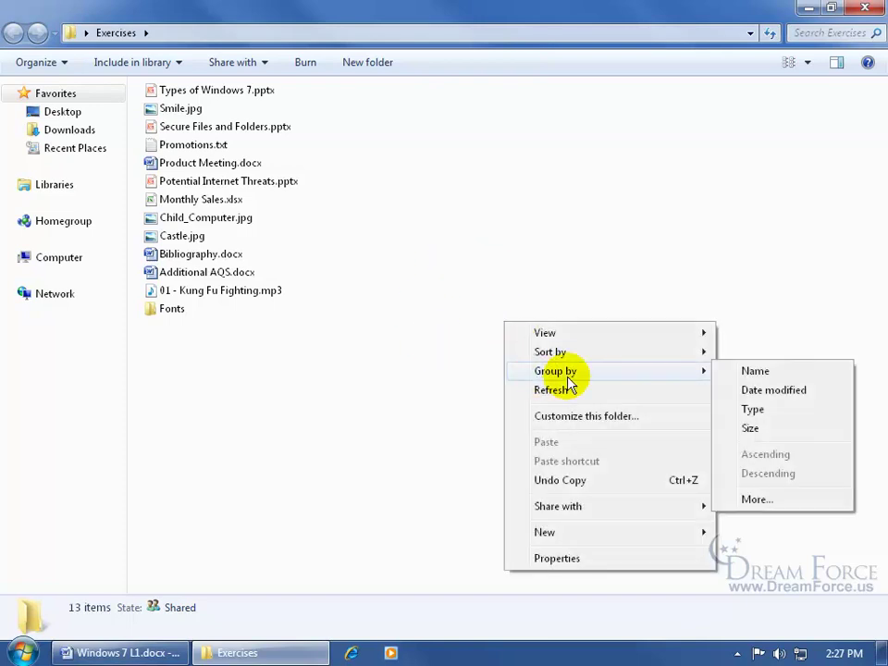
left_click(758, 408)
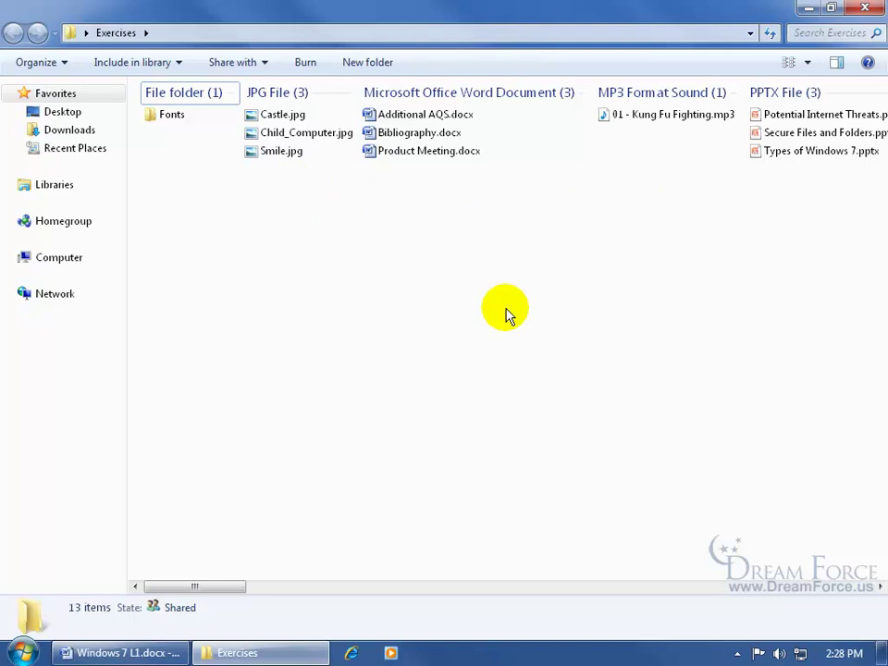
Regroup the files by size into Unspecified, Large, Medium, Small and Tiny via the View menu.
key("alt")
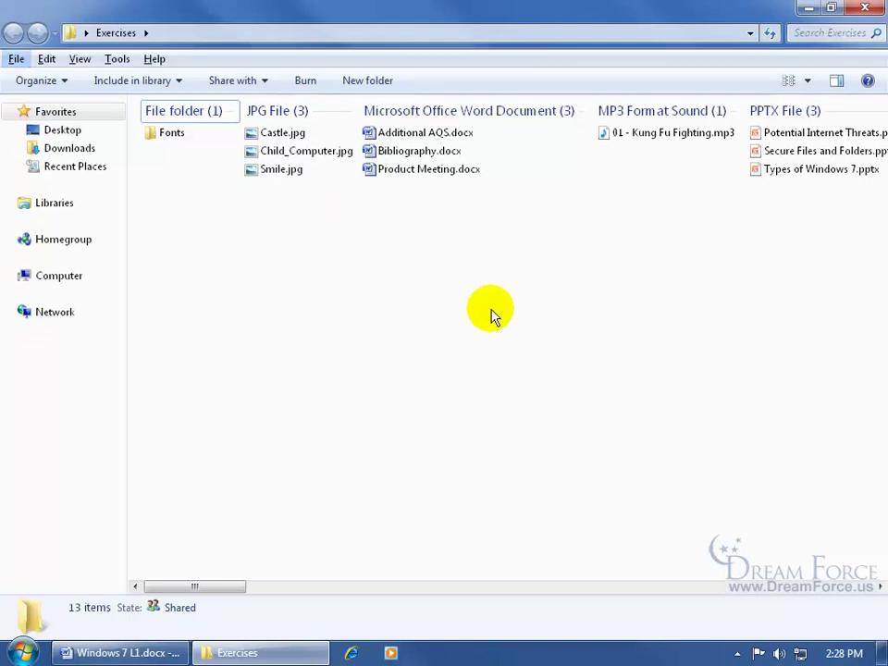
left_click(79, 59)
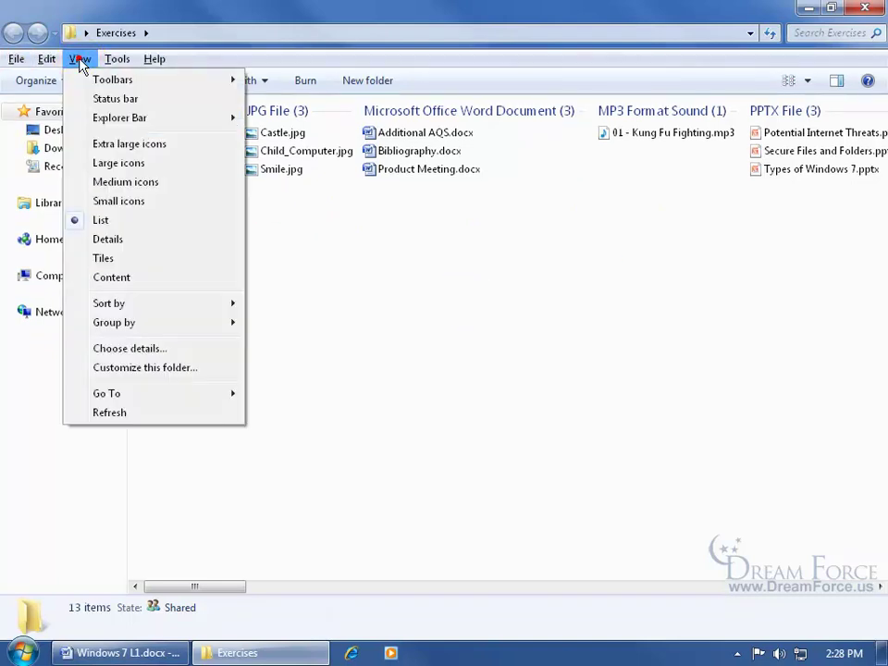
mouse_move(112, 324)
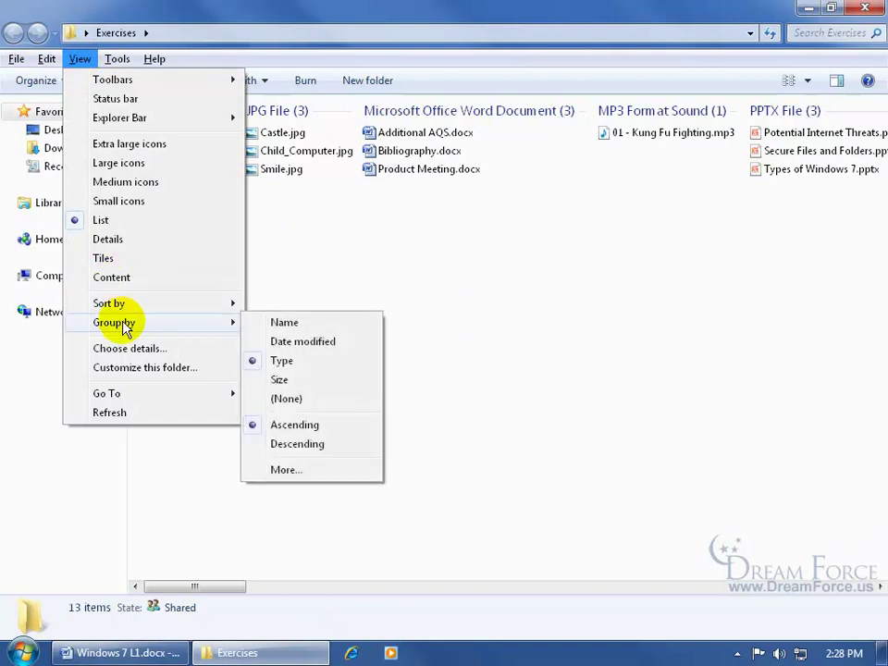
left_click(296, 381)
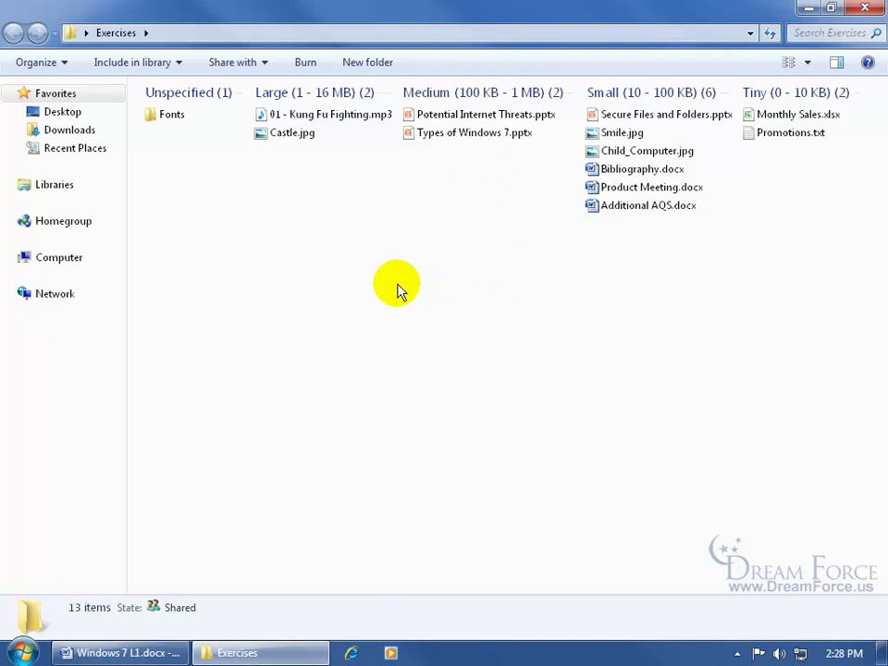
Remove the grouping by setting Group by to (None).
right_click(332, 264)
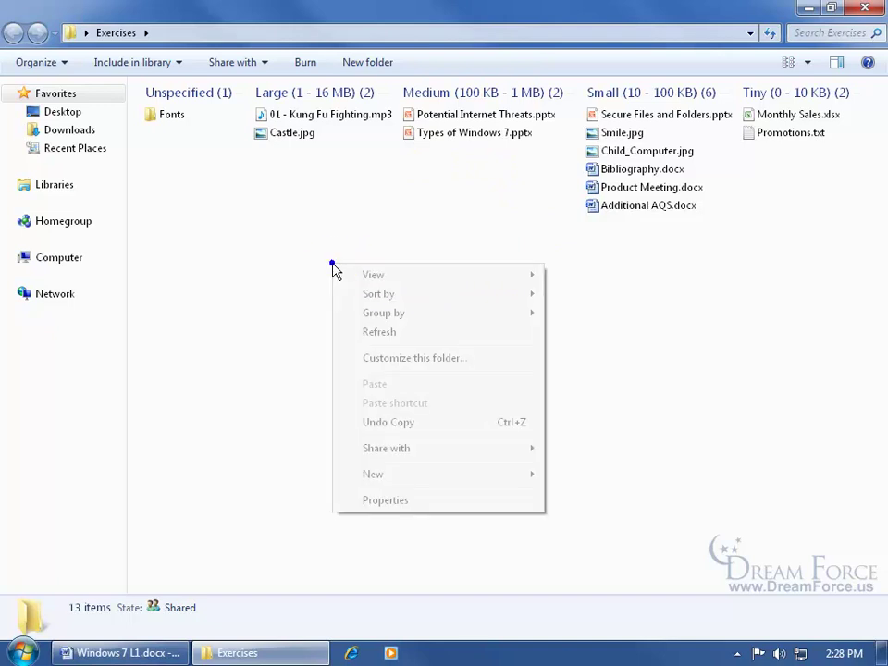
mouse_move(376, 312)
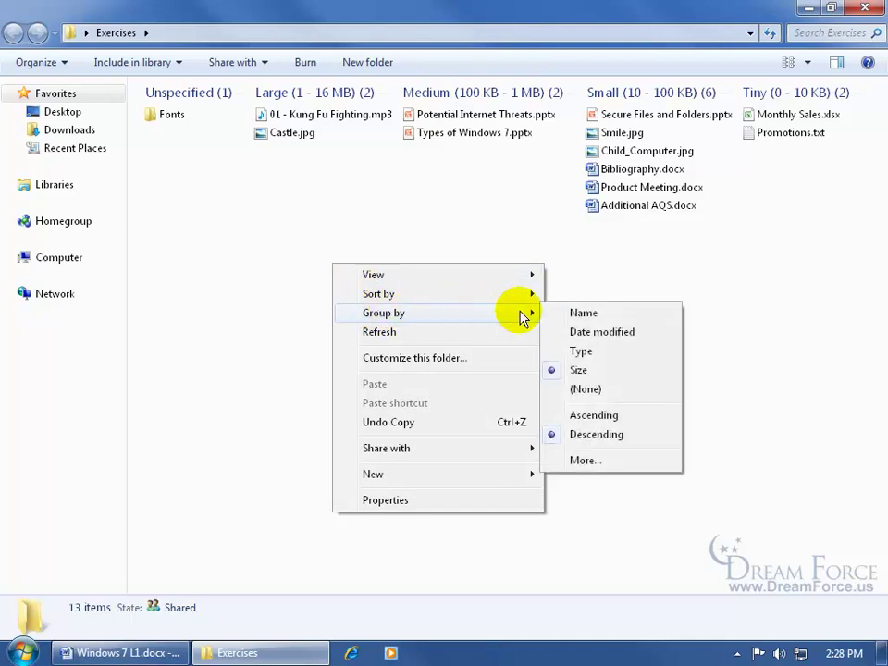
left_click(610, 396)
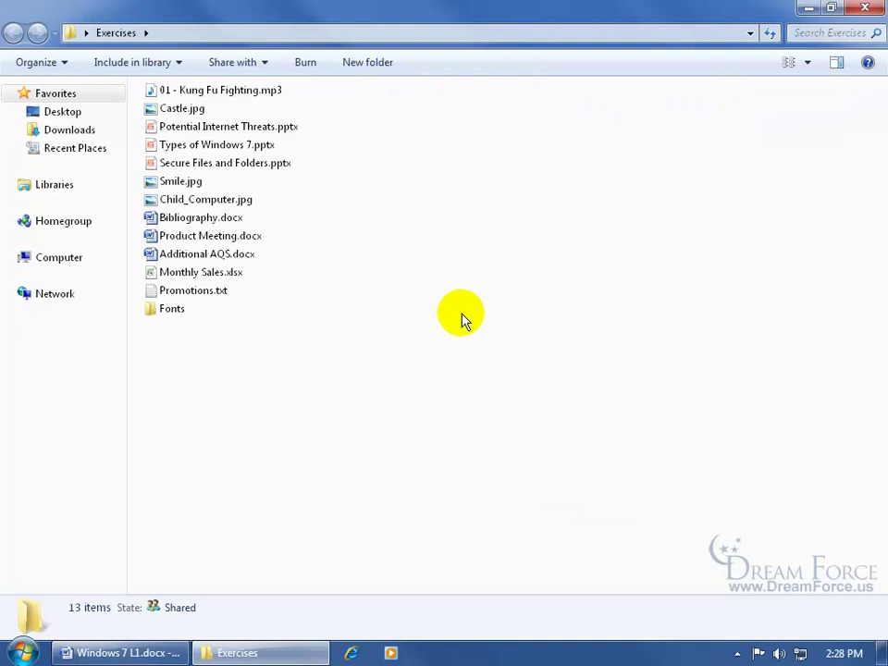
Sort the files by name and confirm the order is Ascending.
right_click(461, 314)
mouse_move(490, 345)
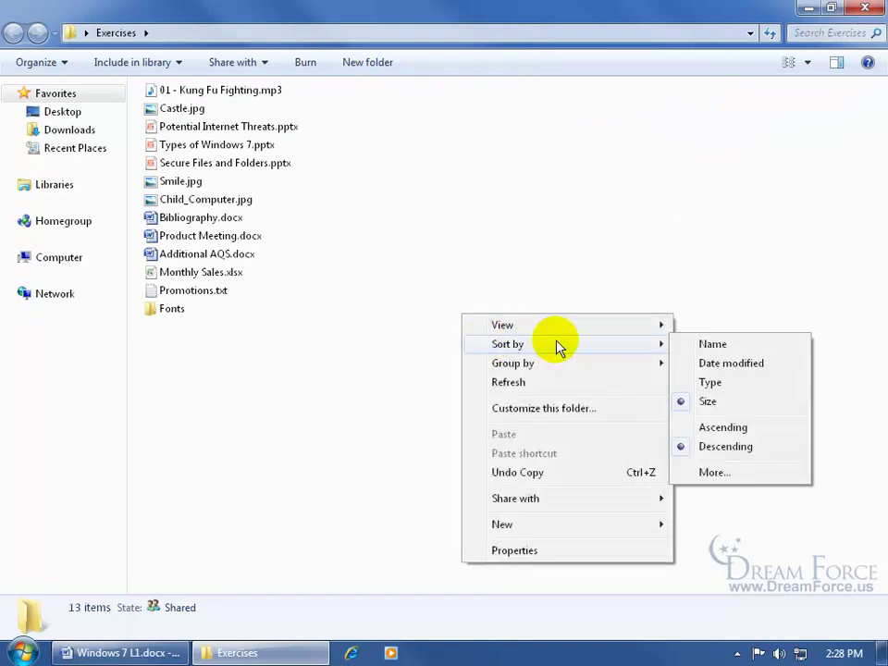
left_click(688, 345)
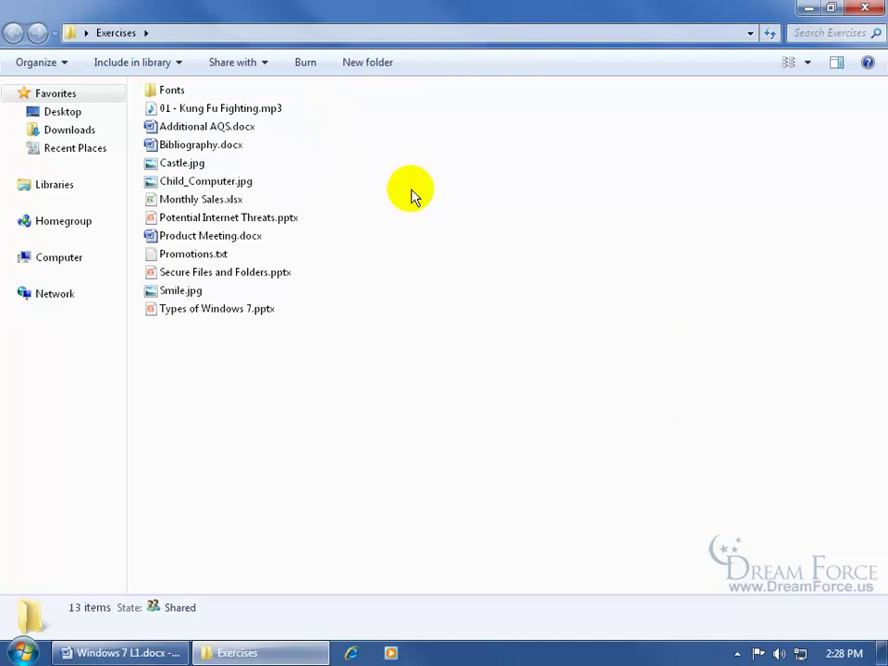
right_click(486, 274)
mouse_move(522, 303)
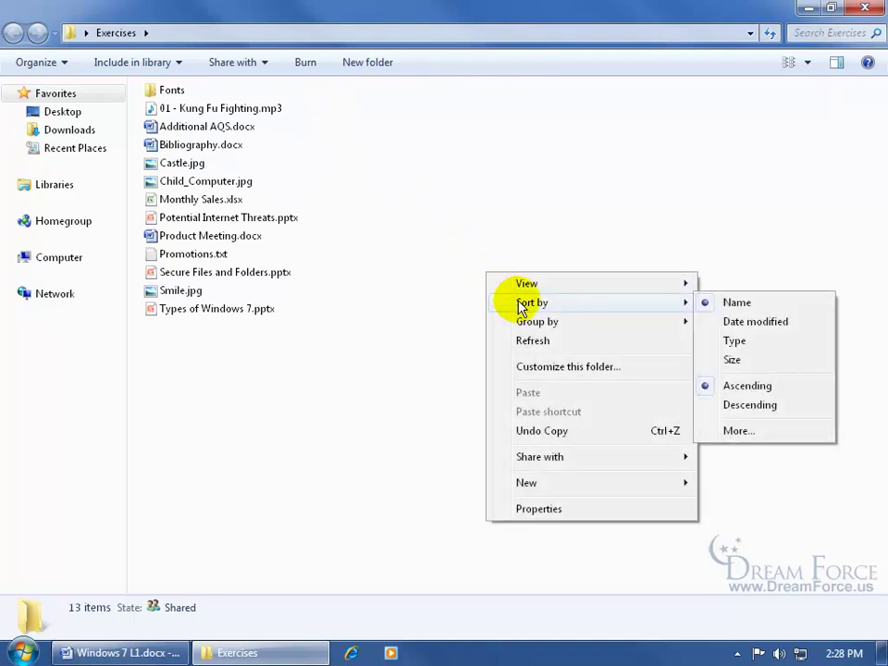